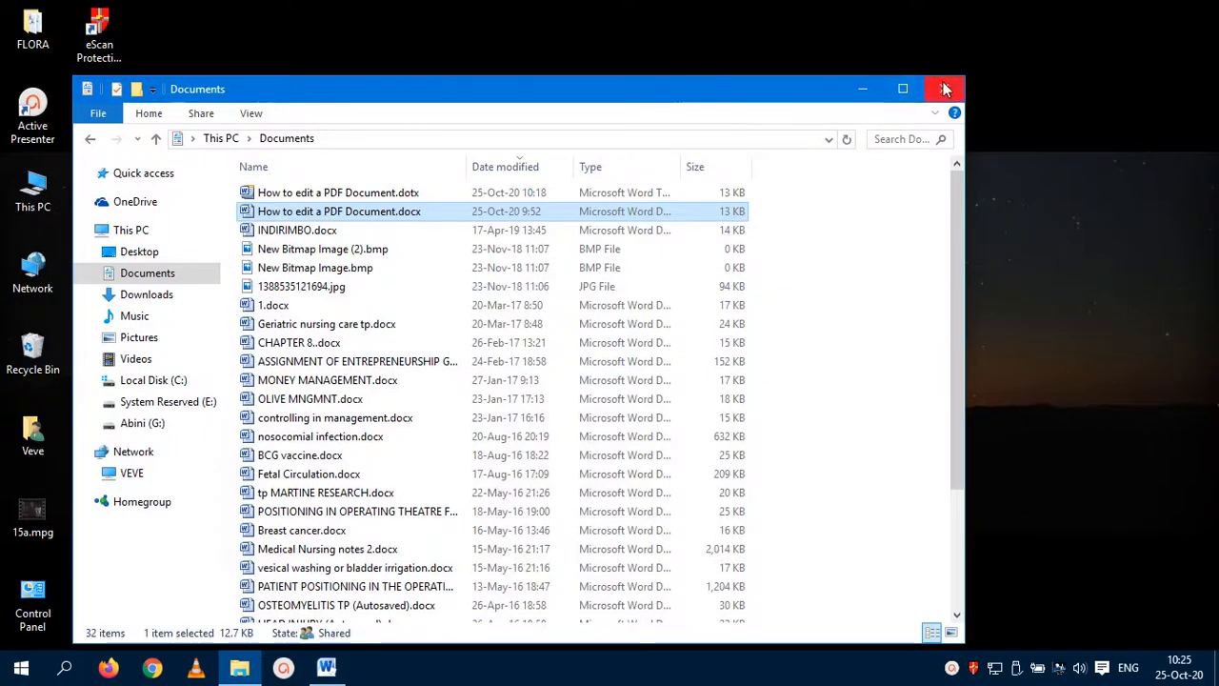
Open Tantum Technologies.pdf from the desktop, look through its pages, and close it
left_click(944, 88)
left_click(562, 180)
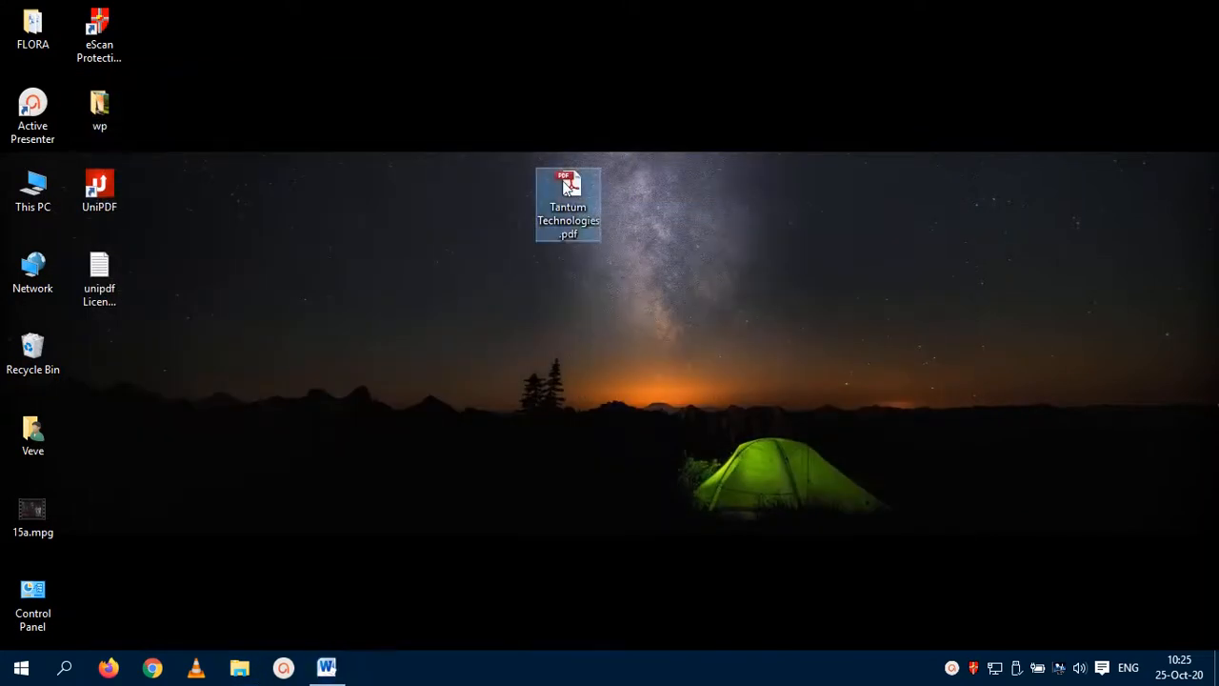
double_click(582, 178)
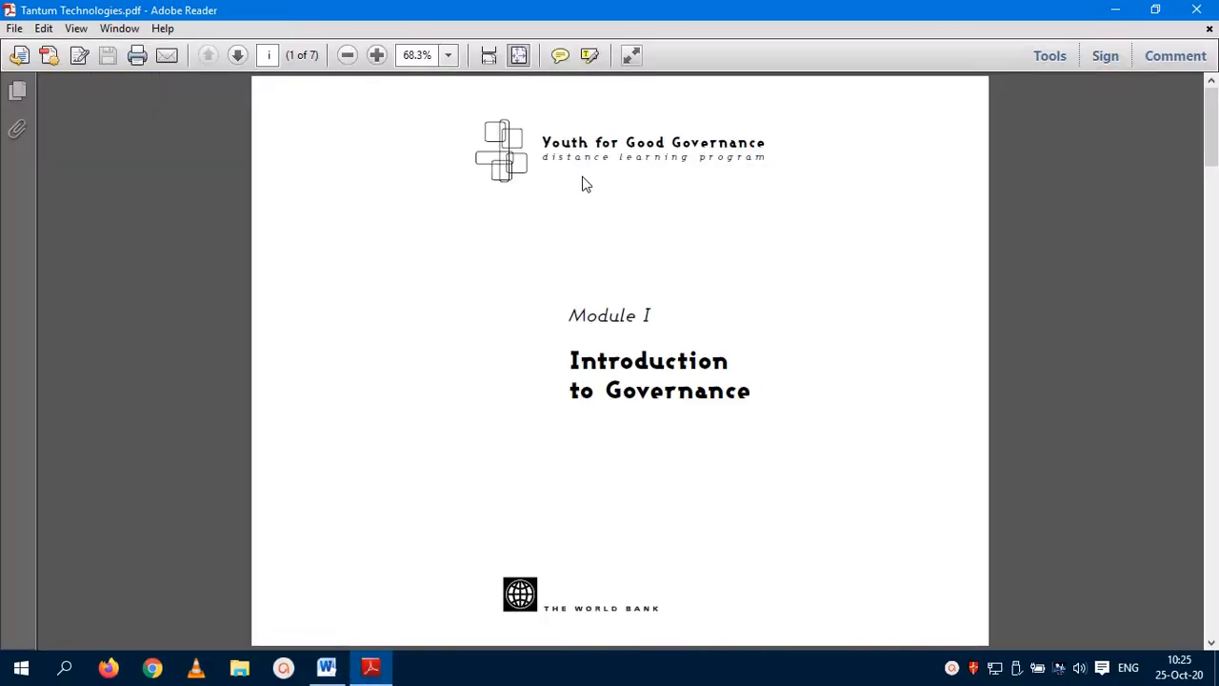
scroll(509, 277, "down", 20)
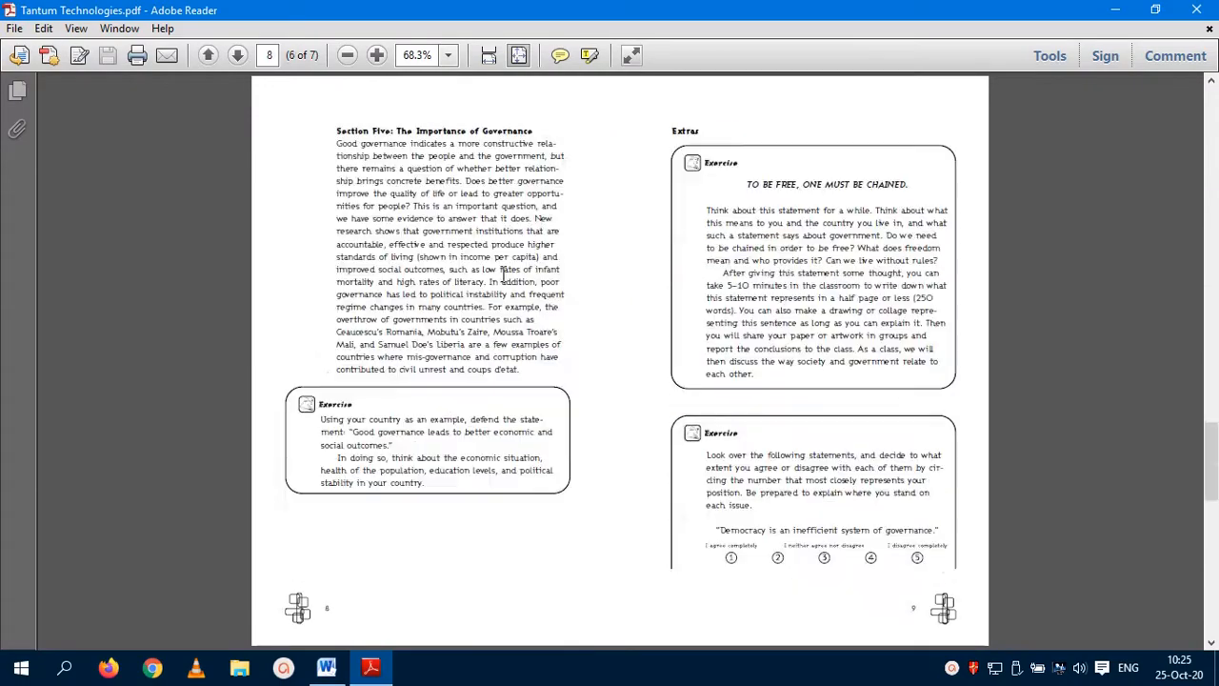
scroll(505, 381, "up", 20)
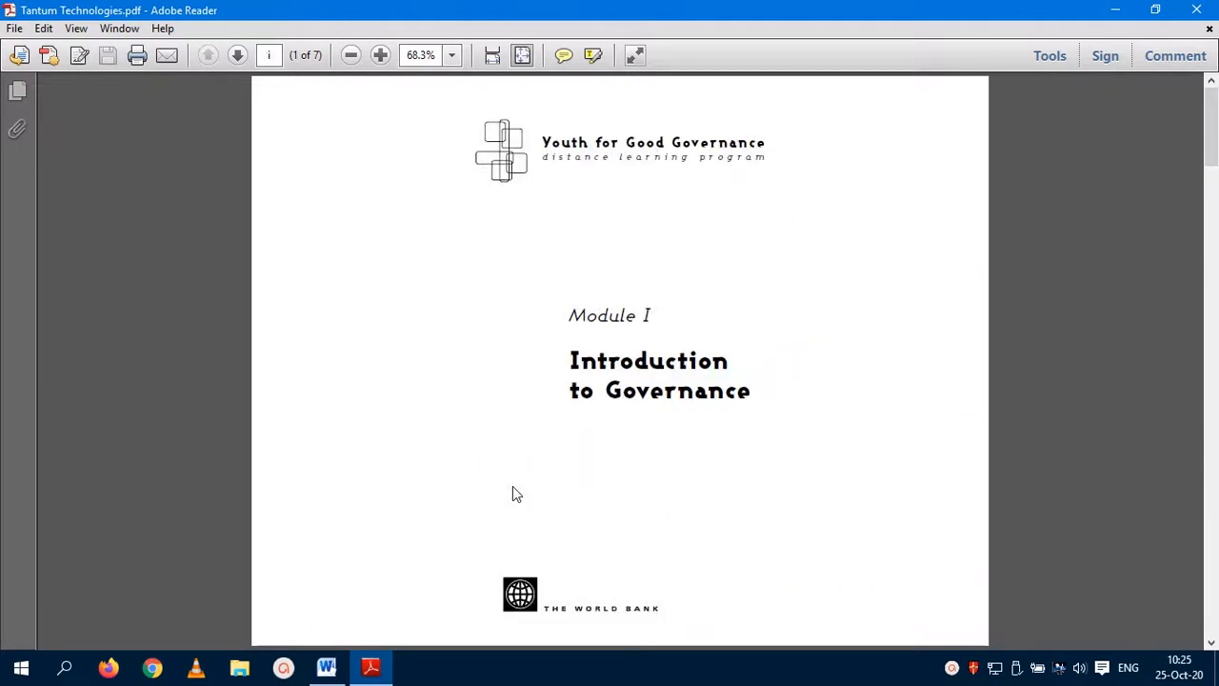
scroll(512, 492, "down", 15)
scroll(505, 443, "up", 15)
scroll(542, 326, "down", 10)
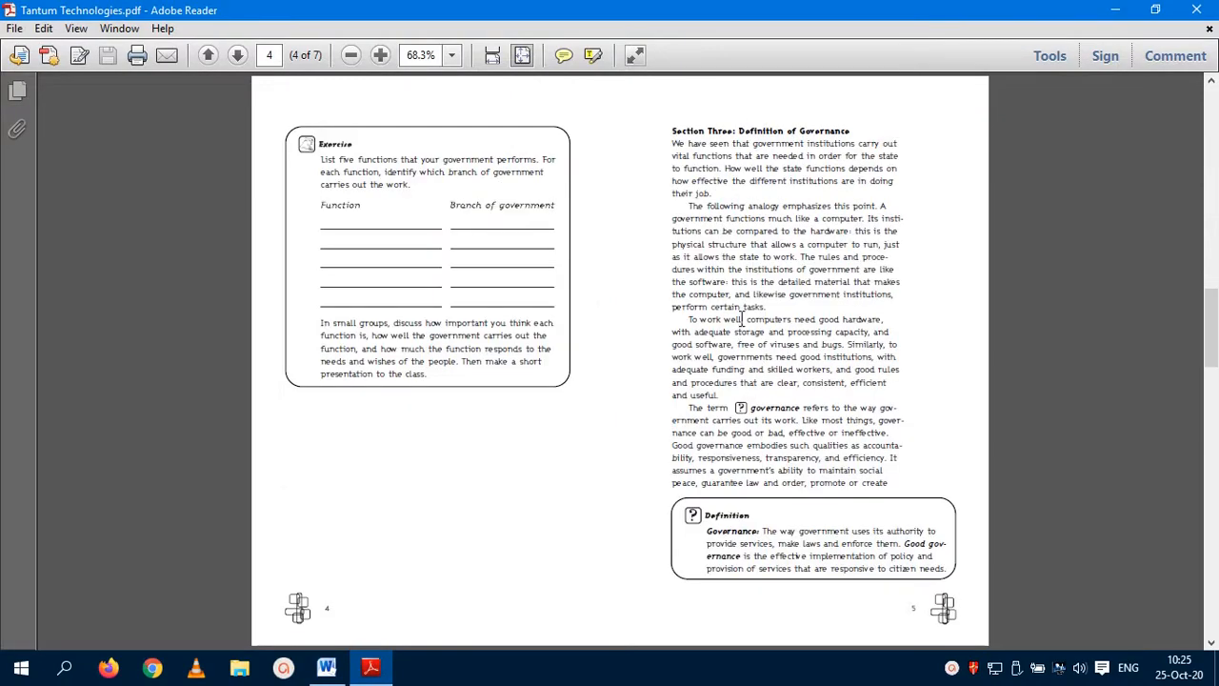
scroll(742, 318, "down", 3)
scroll(729, 334, "down", 5)
scroll(587, 324, "up", 20)
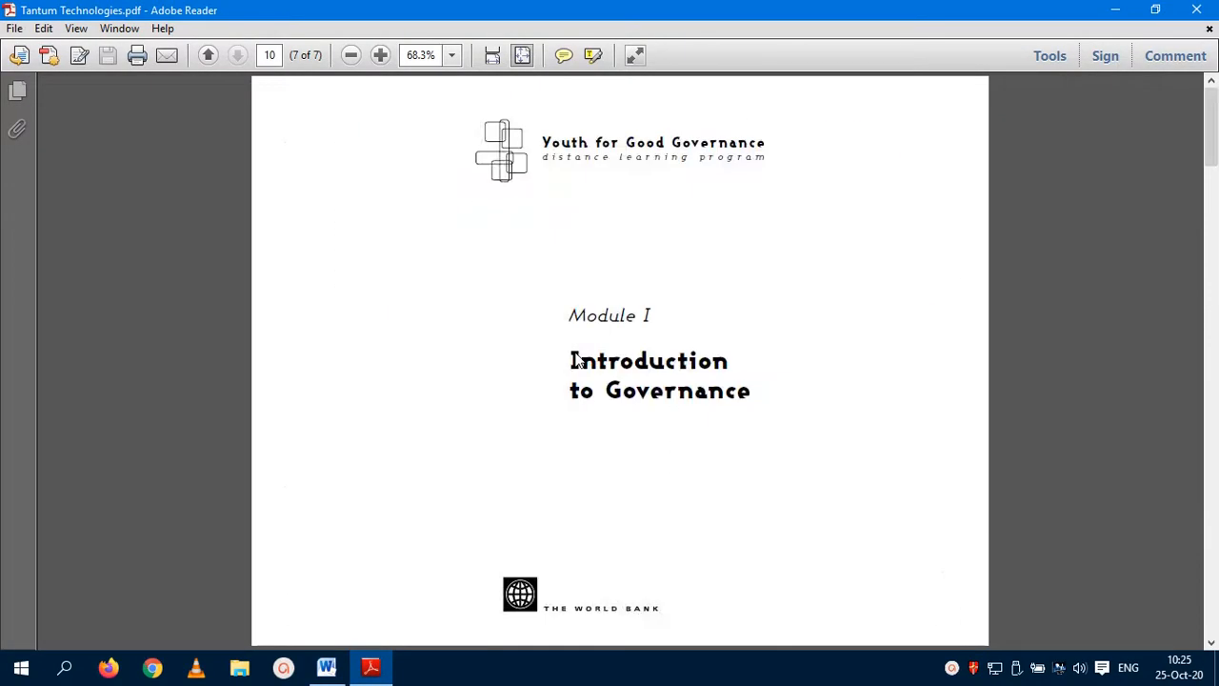
scroll(572, 357, "down", 20)
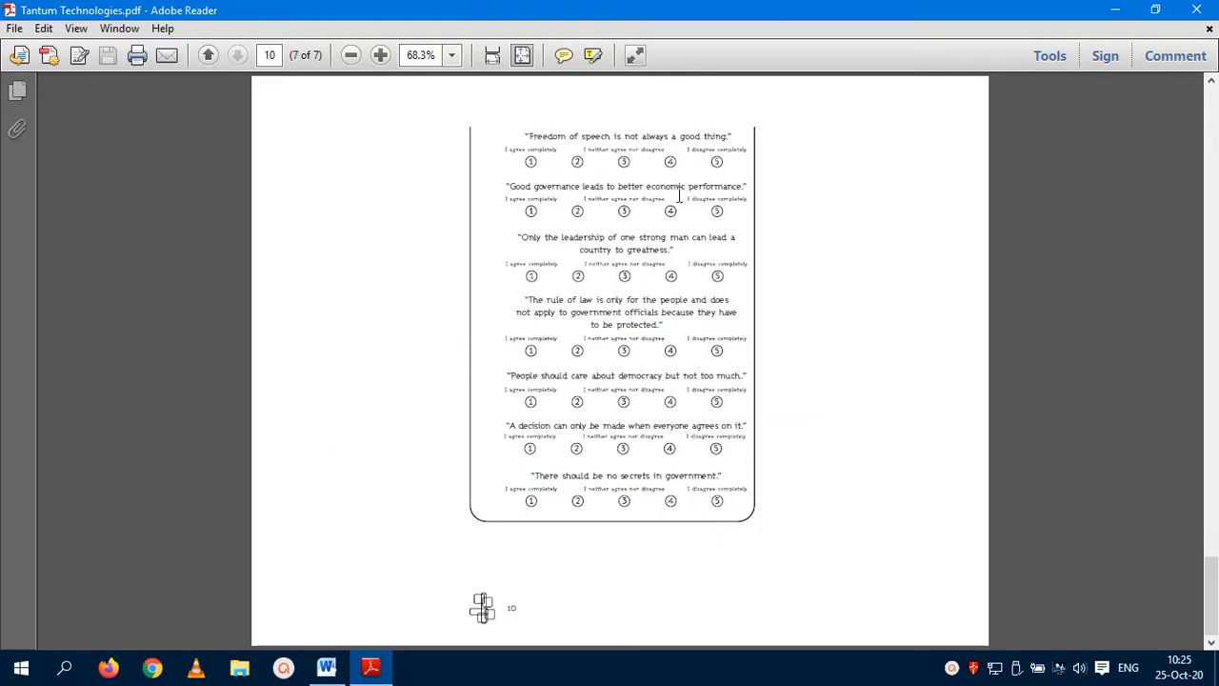
left_click(1197, 9)
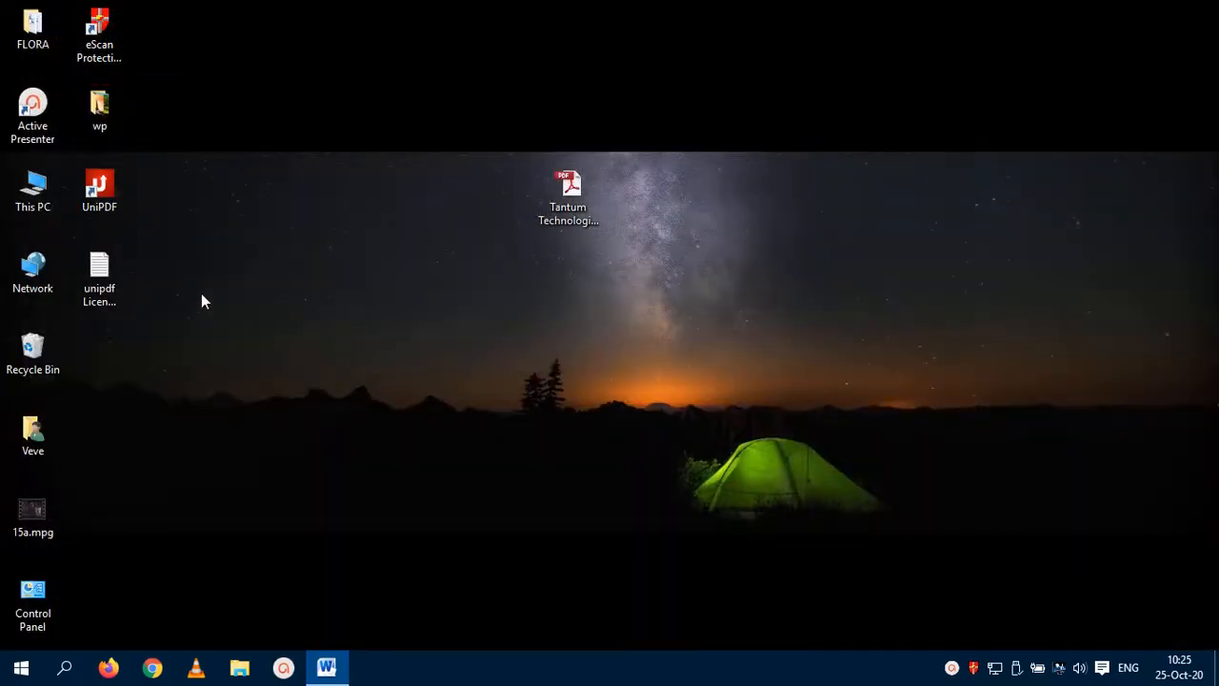
Launch UniPDF and review its save path, Word format and image format settings
left_click(112, 213)
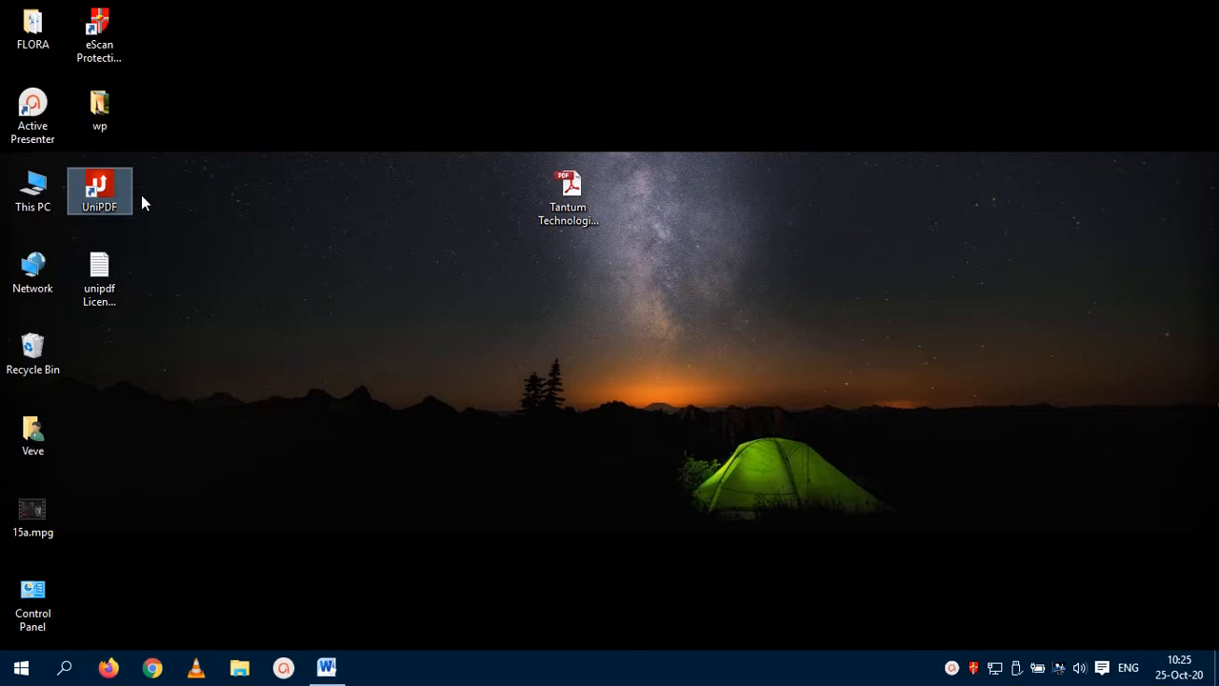
double_click(120, 202)
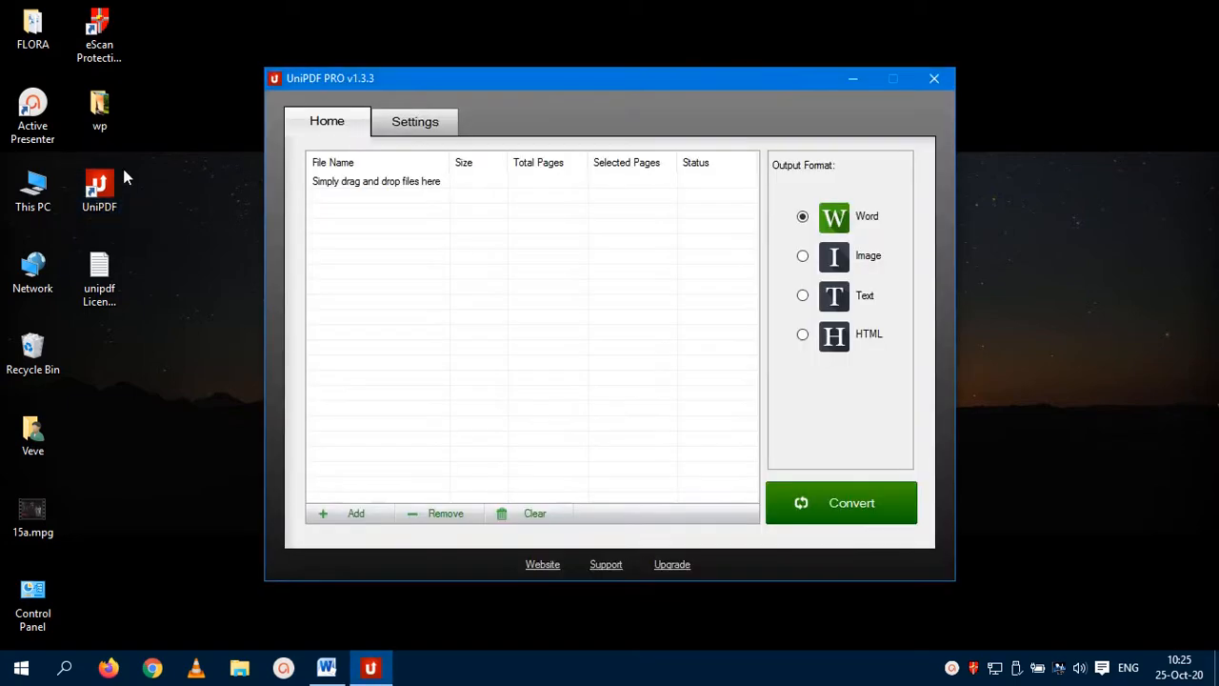
left_click(415, 129)
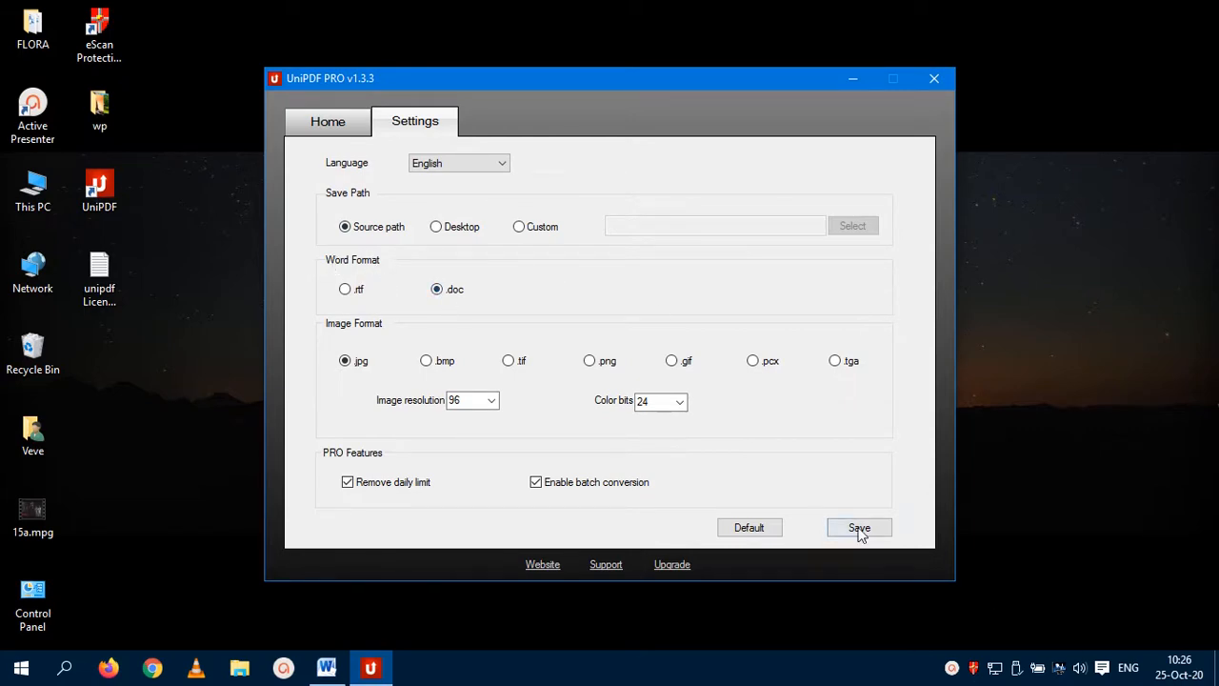
left_click(327, 122)
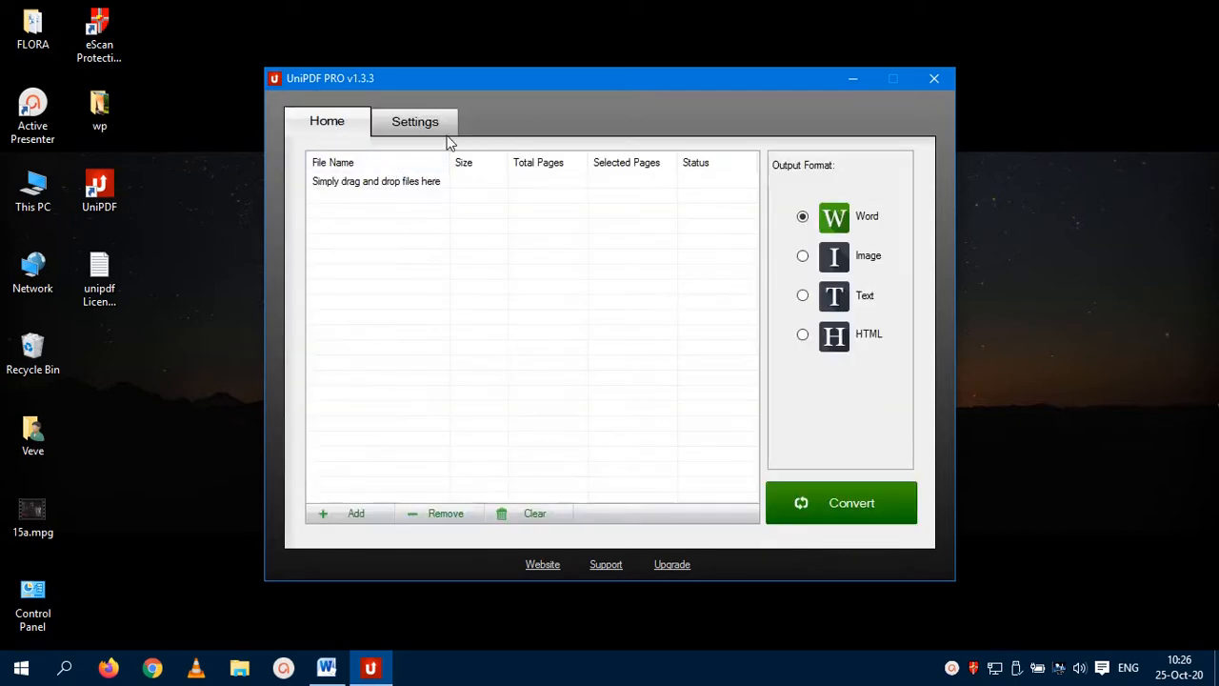
Add Tantum Technologies.pdf from the desktop to UniPDF's list of files to convert
left_click(328, 183)
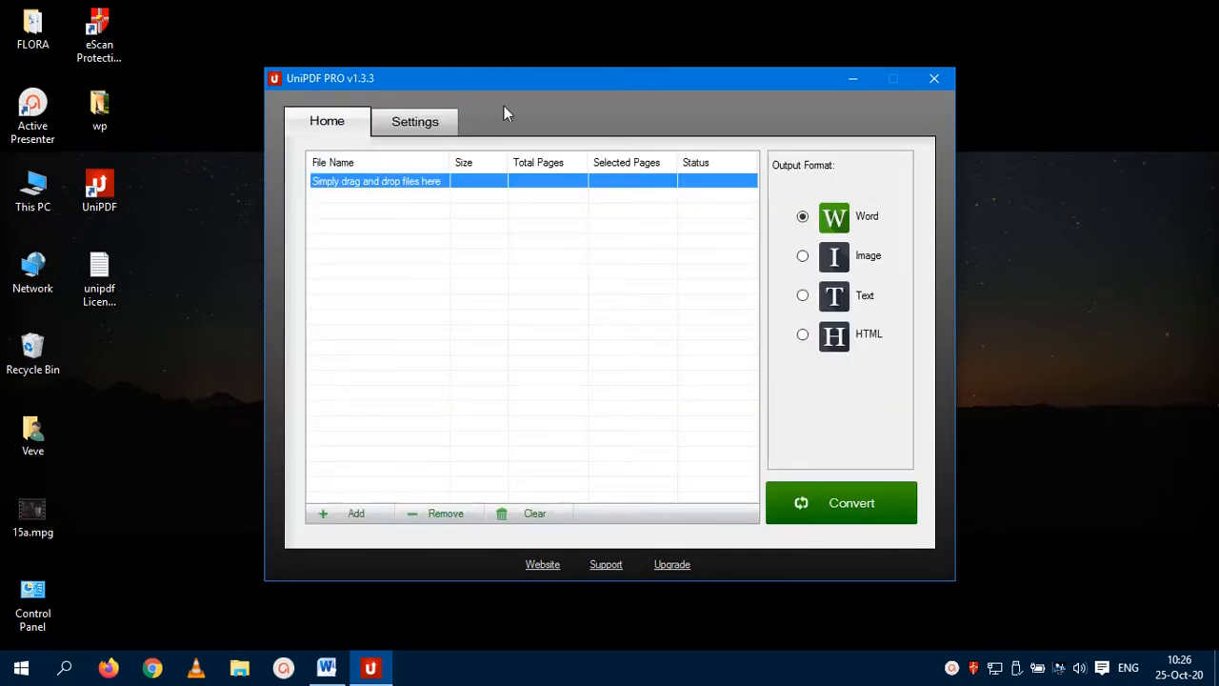
left_click_drag(577, 84, 604, 247)
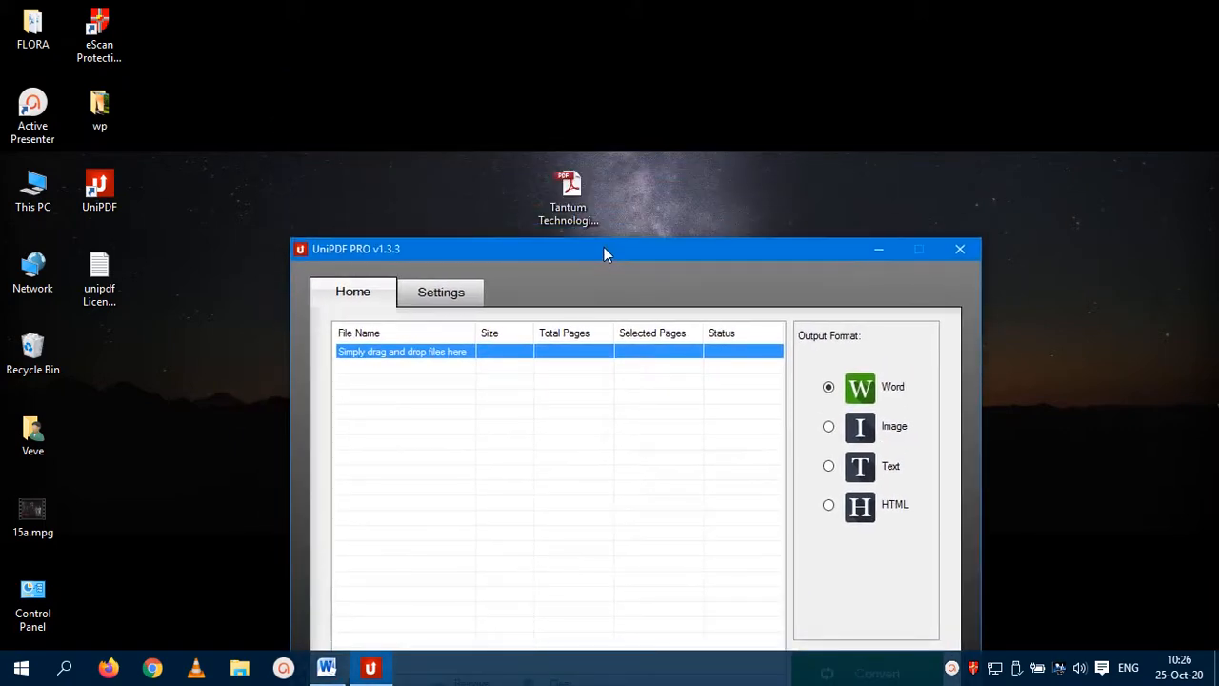
left_click_drag(567, 181, 457, 367)
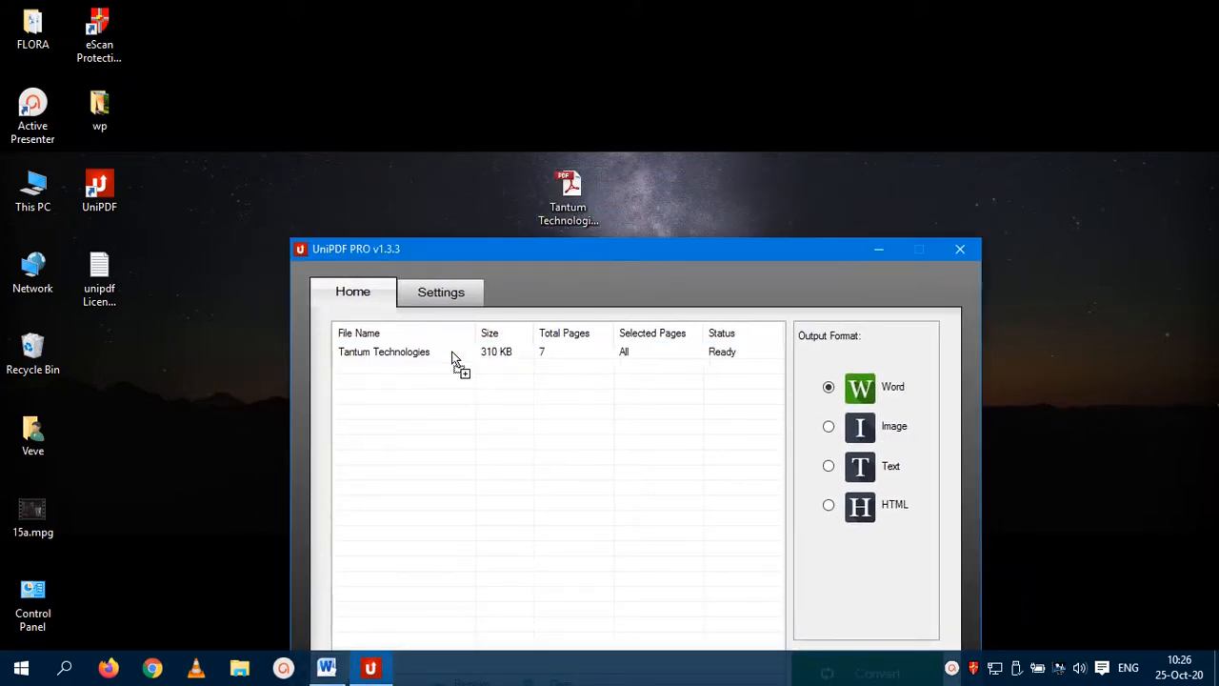
left_click_drag(595, 270, 550, 49)
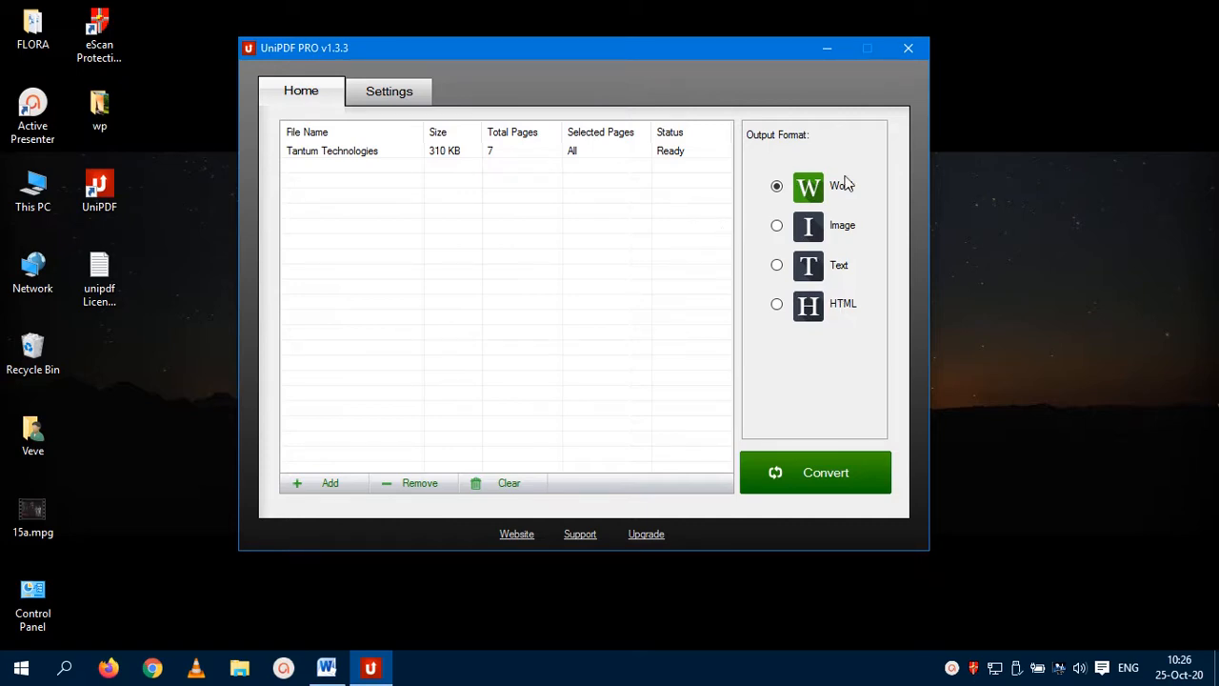
Convert Tantum Technologies.pdf to Word format and open the converted file in a maximized Word window
left_click(797, 469)
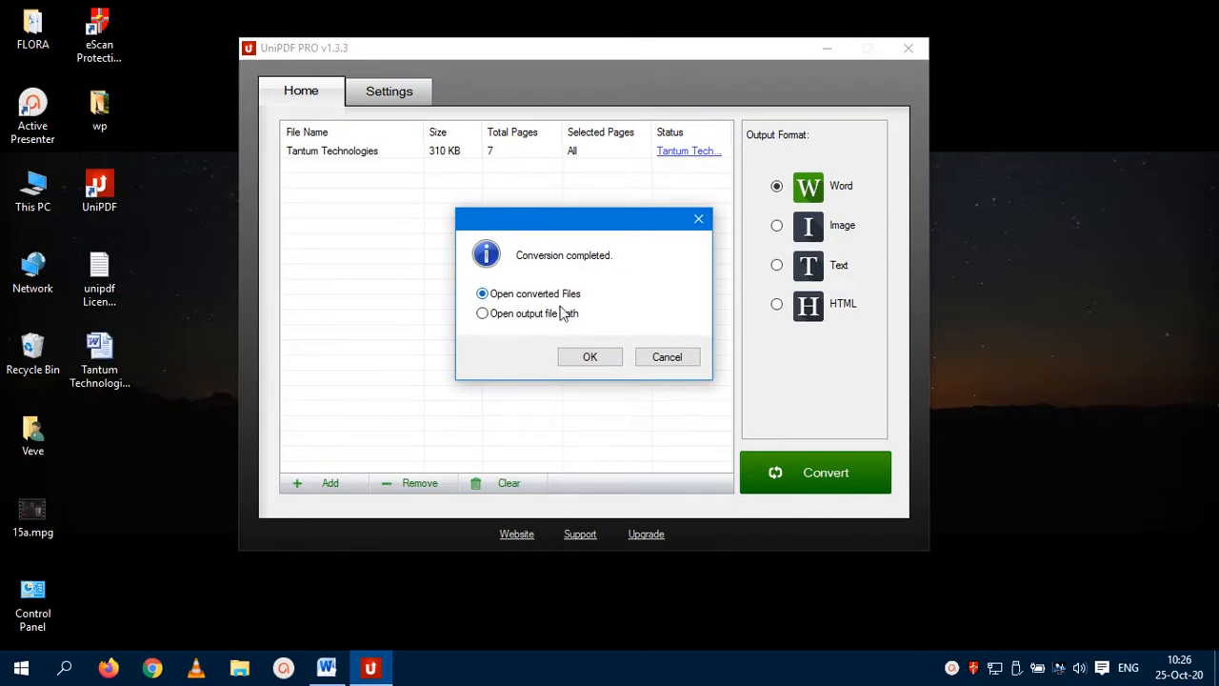
left_click(610, 356)
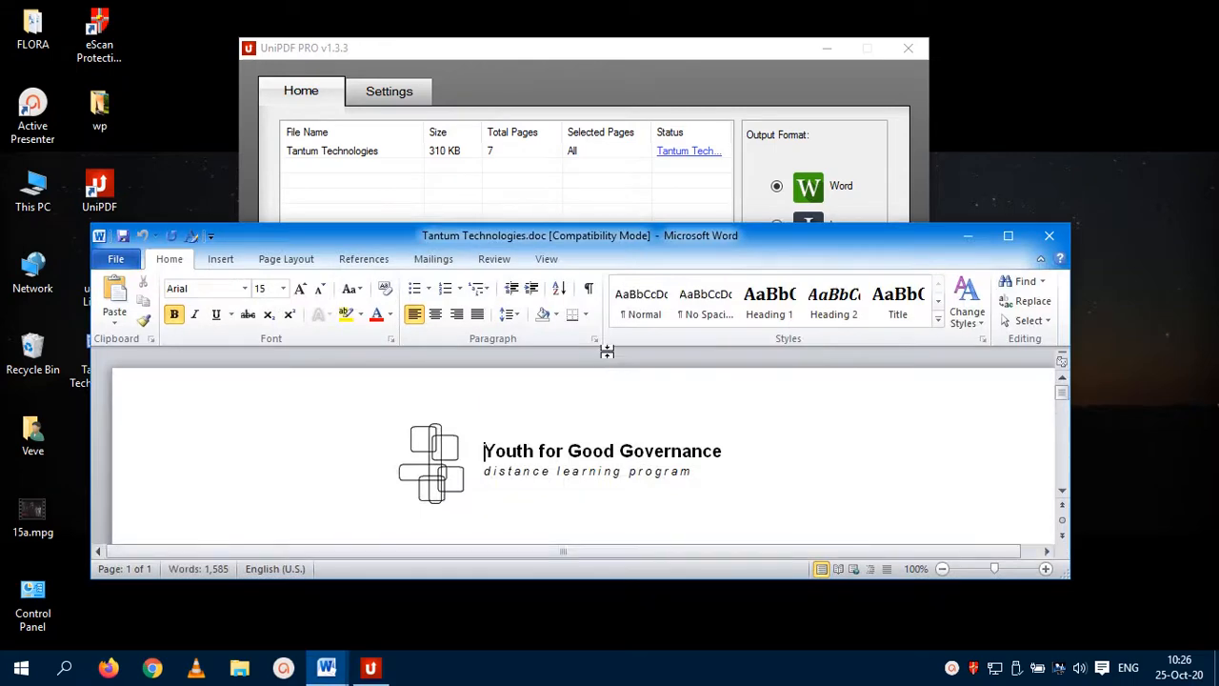
left_click(1008, 235)
Examine the text and layout of the first pages of the converted Word document
scroll(529, 221, "down", 1)
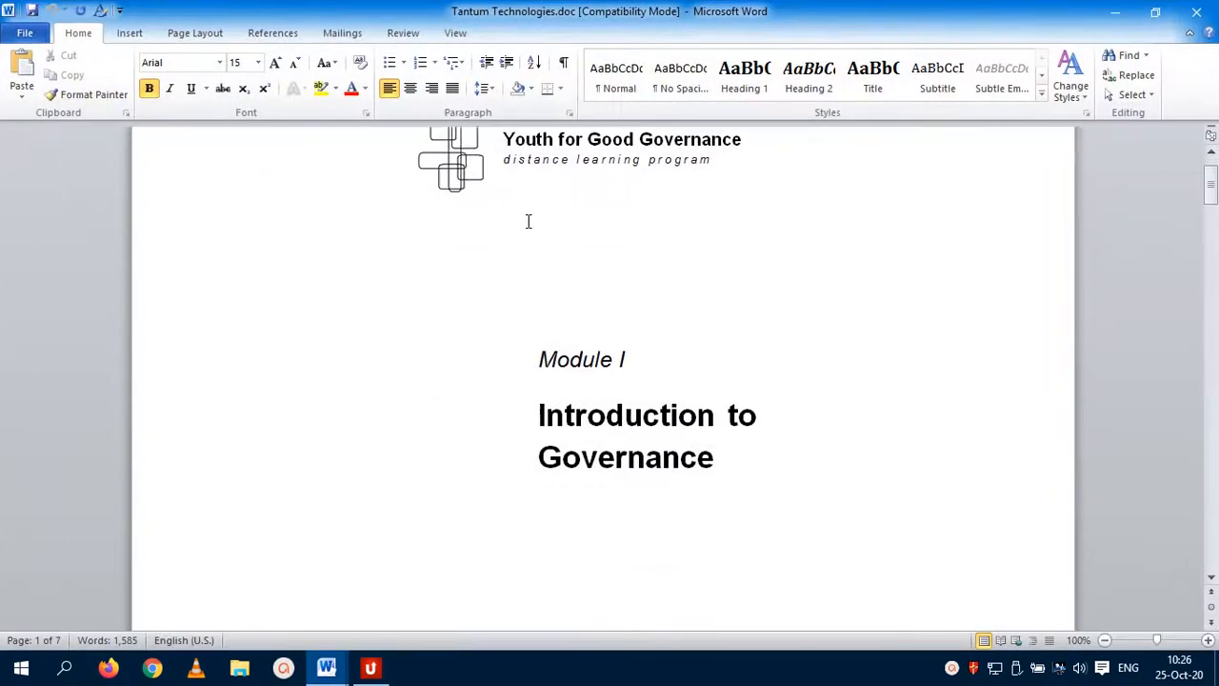
scroll(529, 221, "down", 12)
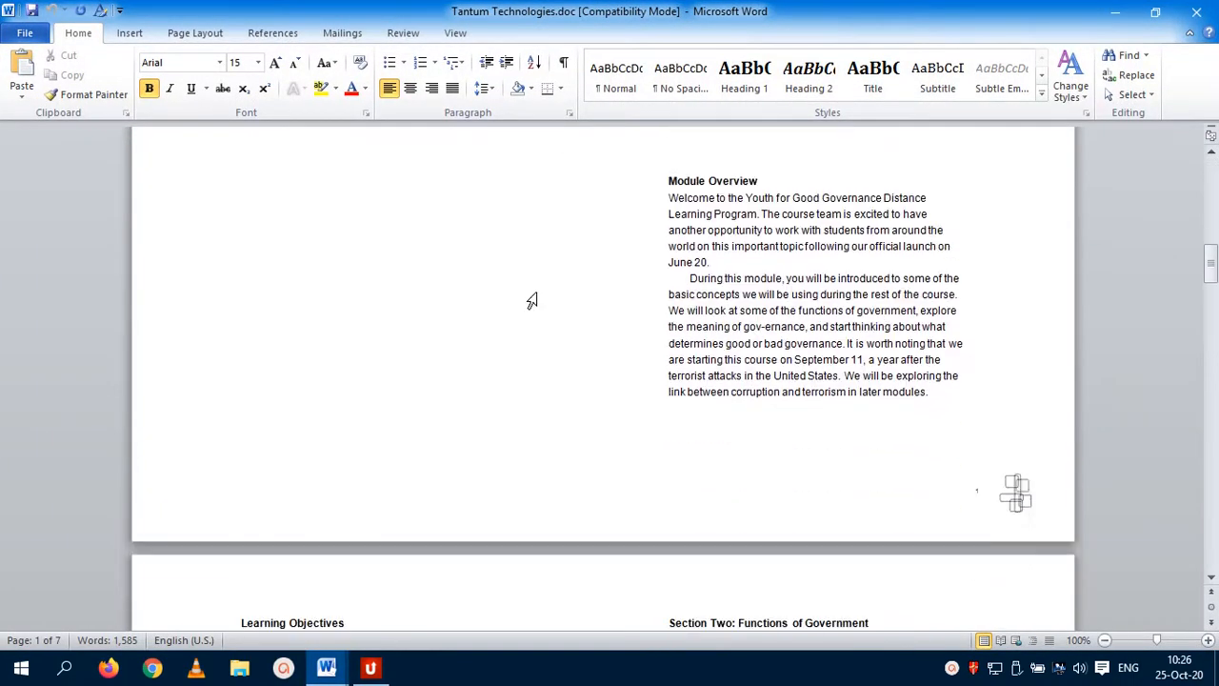
scroll(572, 314, "down", 6)
scroll(610, 324, "up", 7)
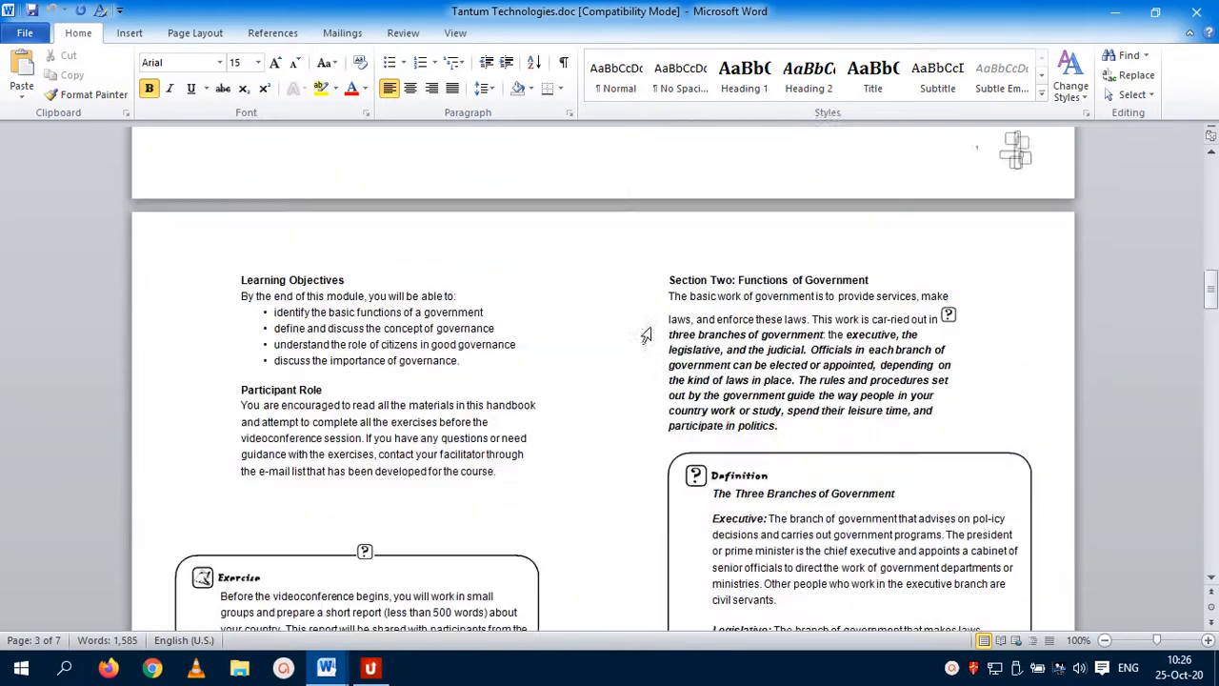
scroll(609, 324, "up", 3)
scroll(609, 318, "down", 2)
scroll(667, 328, "up", 2)
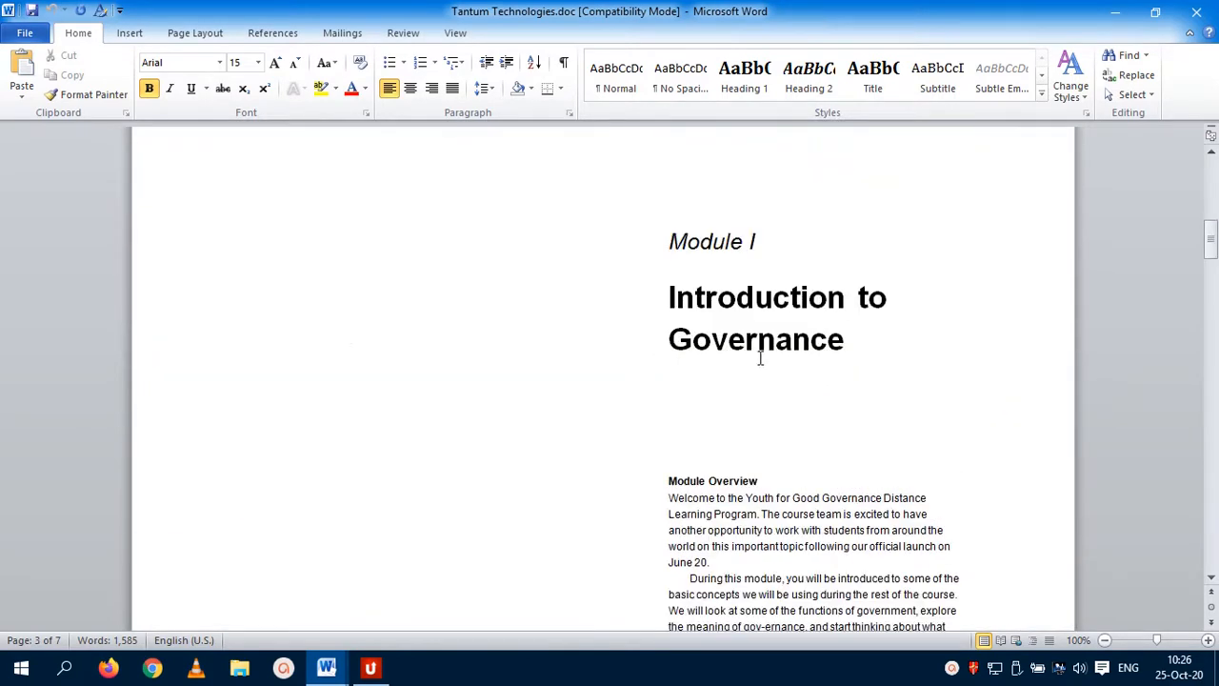
Replace "Governance" in the "Introduction to Governance" heading on page 2 with "EDITED! By Tantum Technologies!!"
left_click(846, 347)
key("BackSpace")
key("BackSpace")
key("BackSpace")
key("BackSpace")
key("BackSpace")
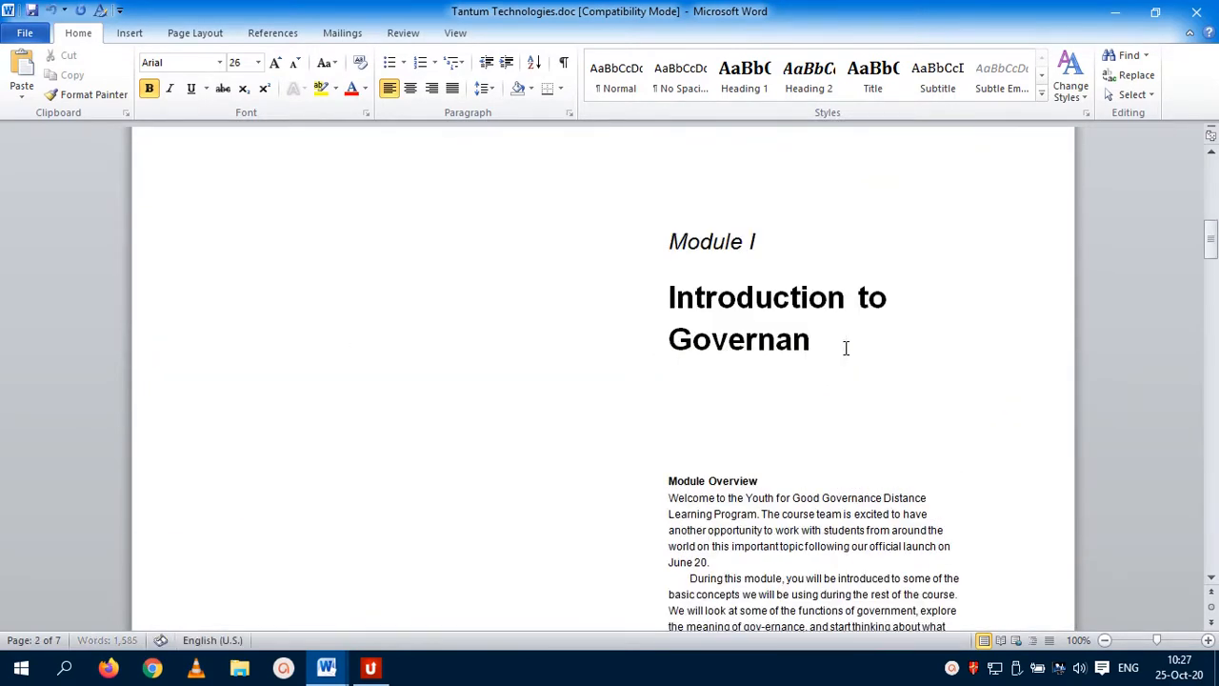
key("BackSpace")
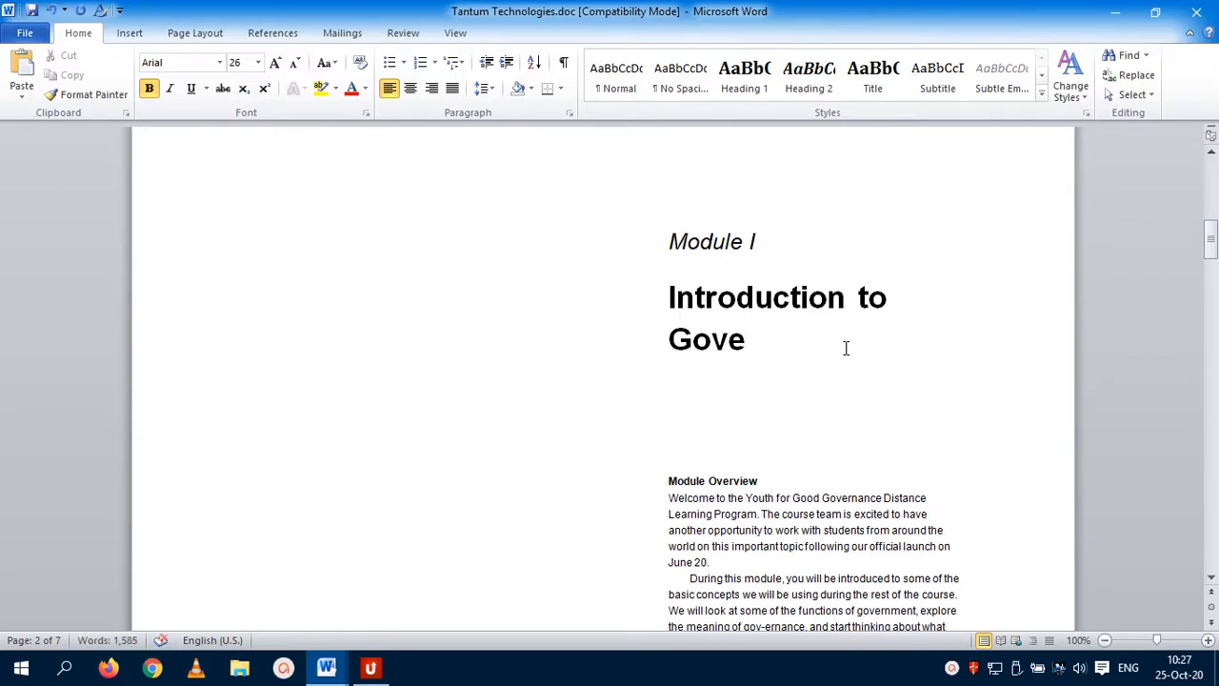
key("BackSpace")
key("BackSpace")
key("BackSpace")
key("BackSpace")
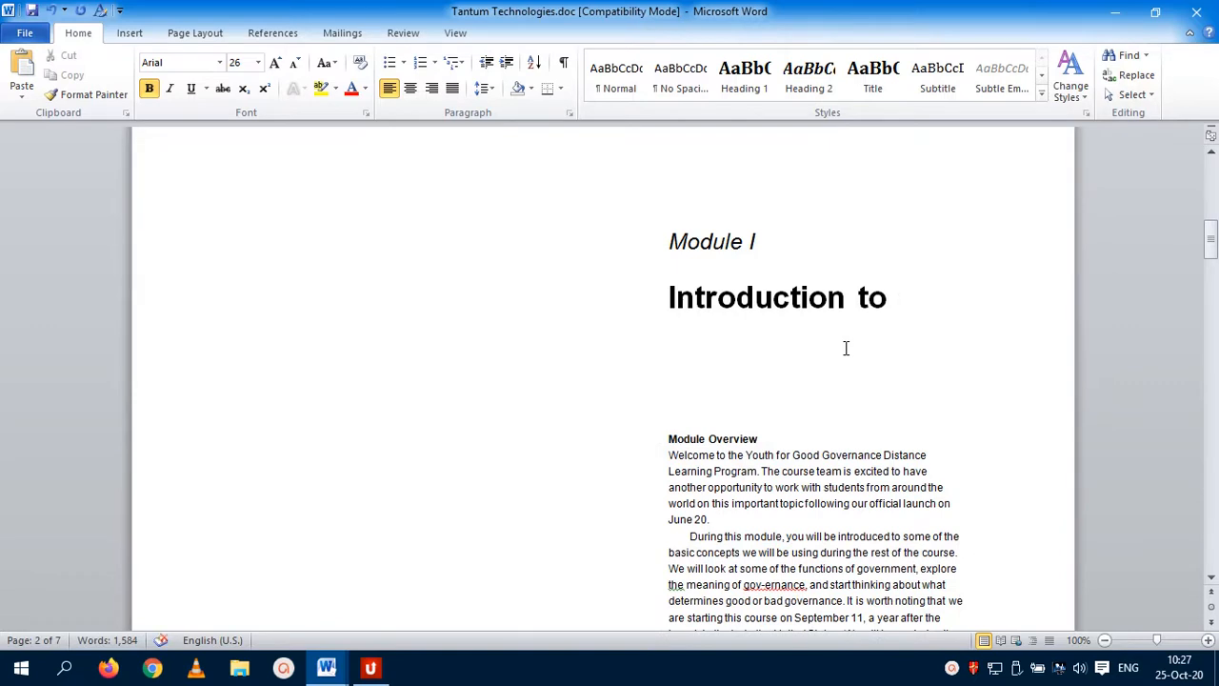
type("EDITED")
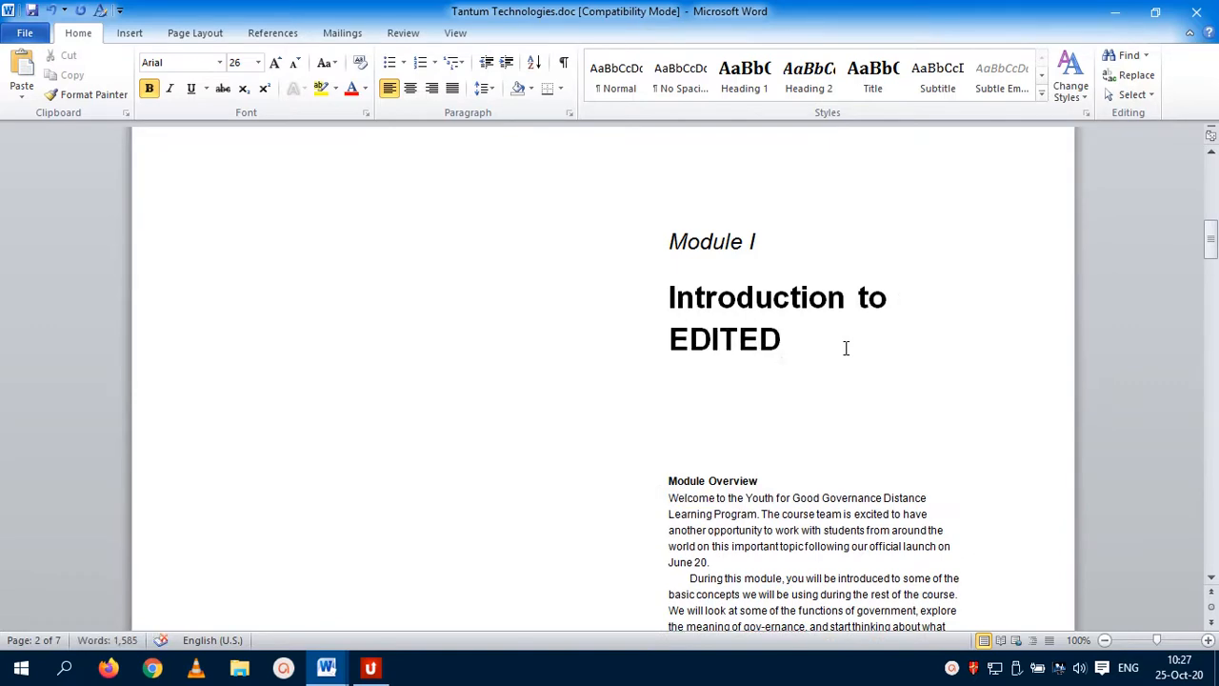
type("! By Tantu")
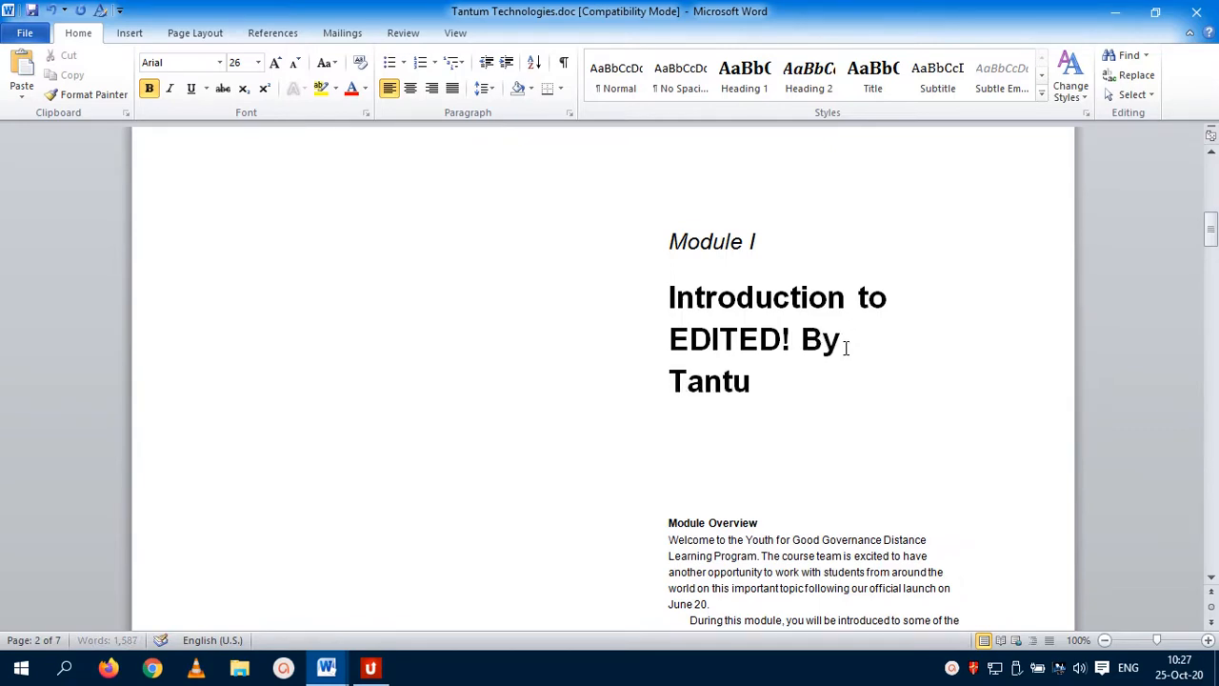
type("m Te")
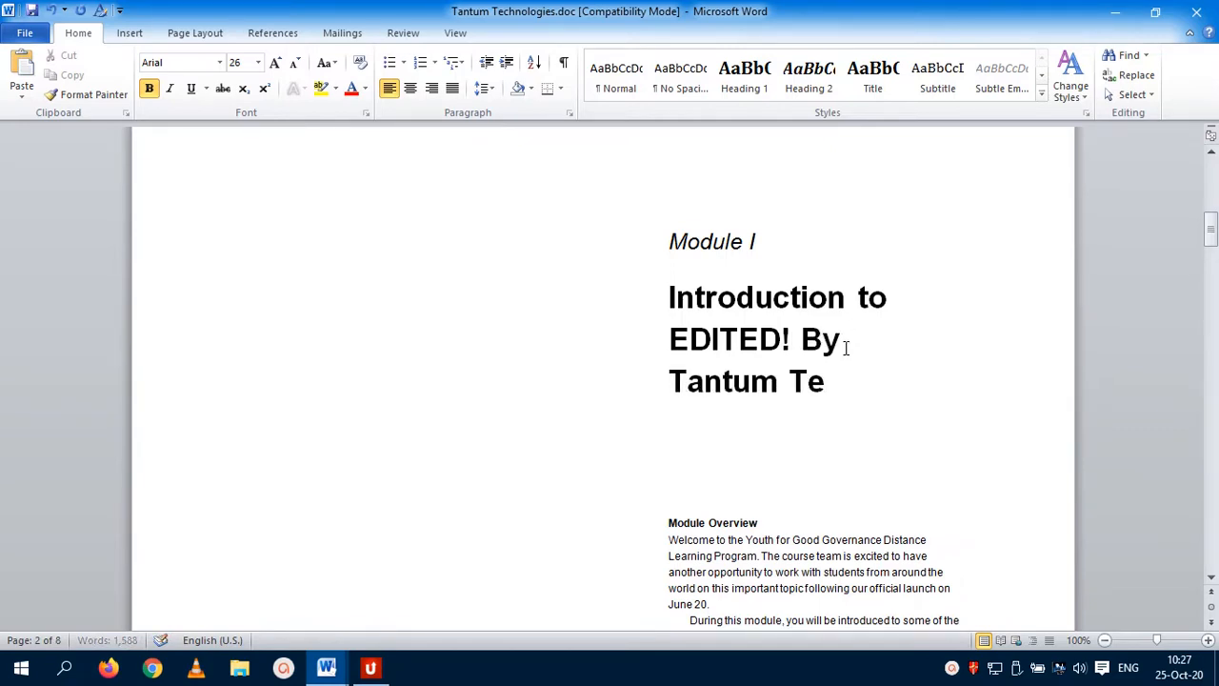
type("chnologi")
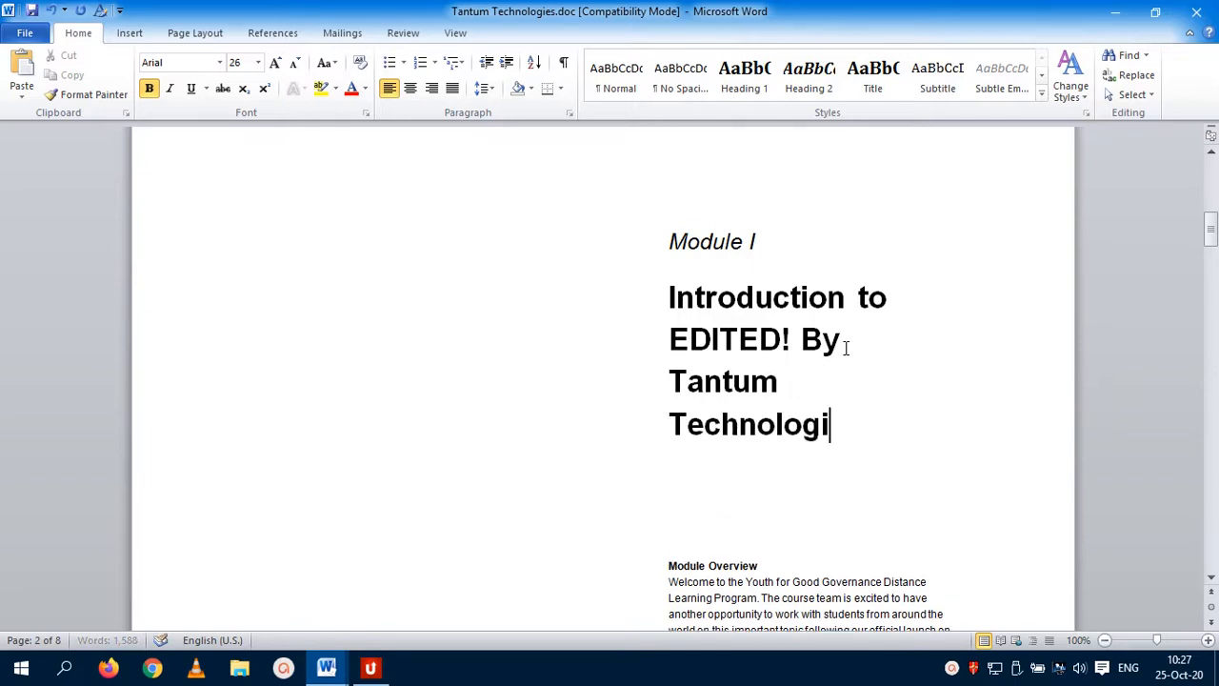
type("es!!")
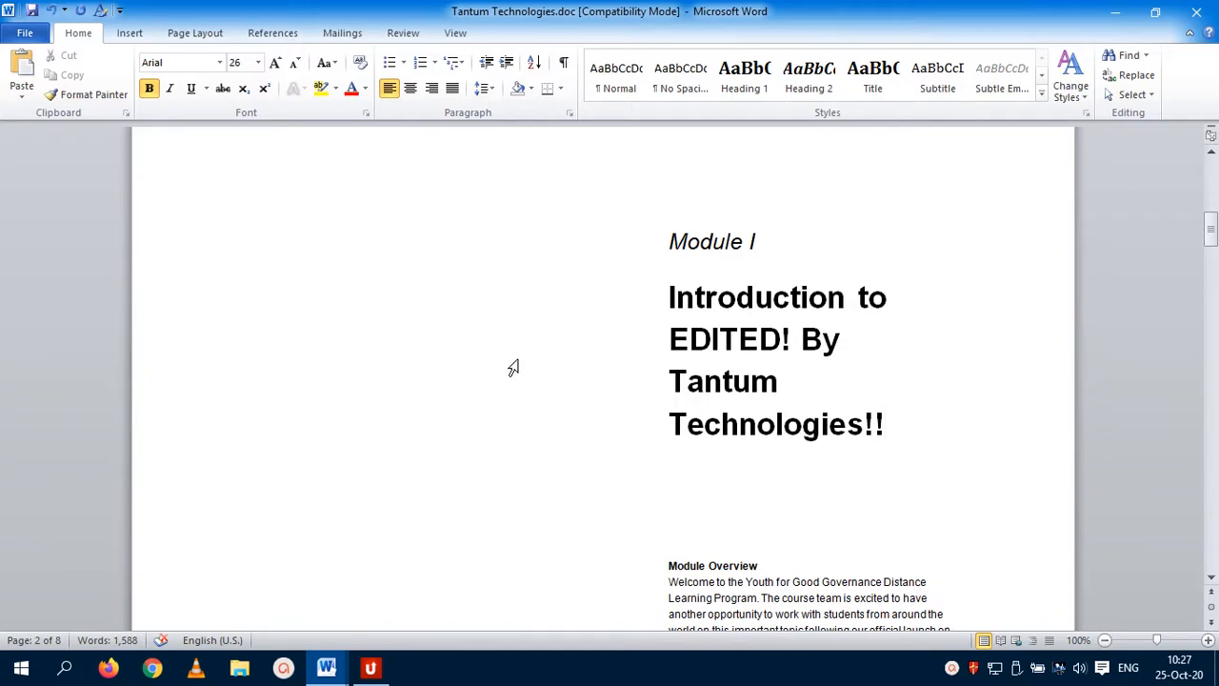
Print the entire edited document with Microsoft Print to PDF
left_click(24, 34)
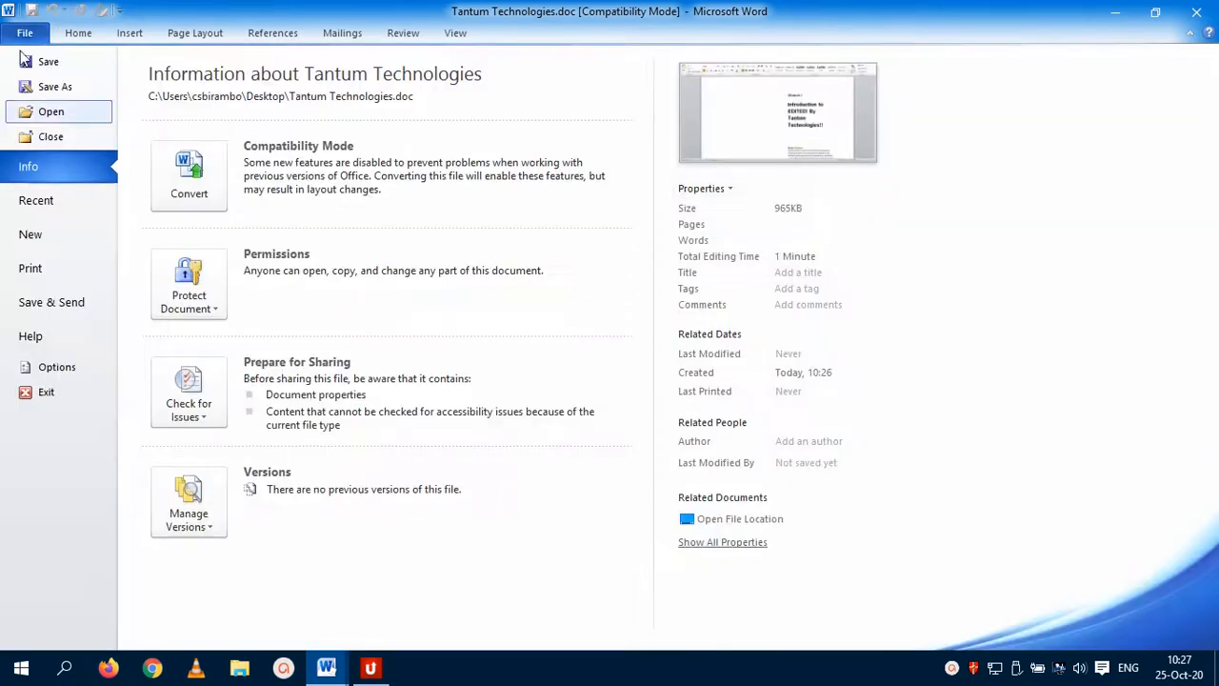
left_click(31, 270)
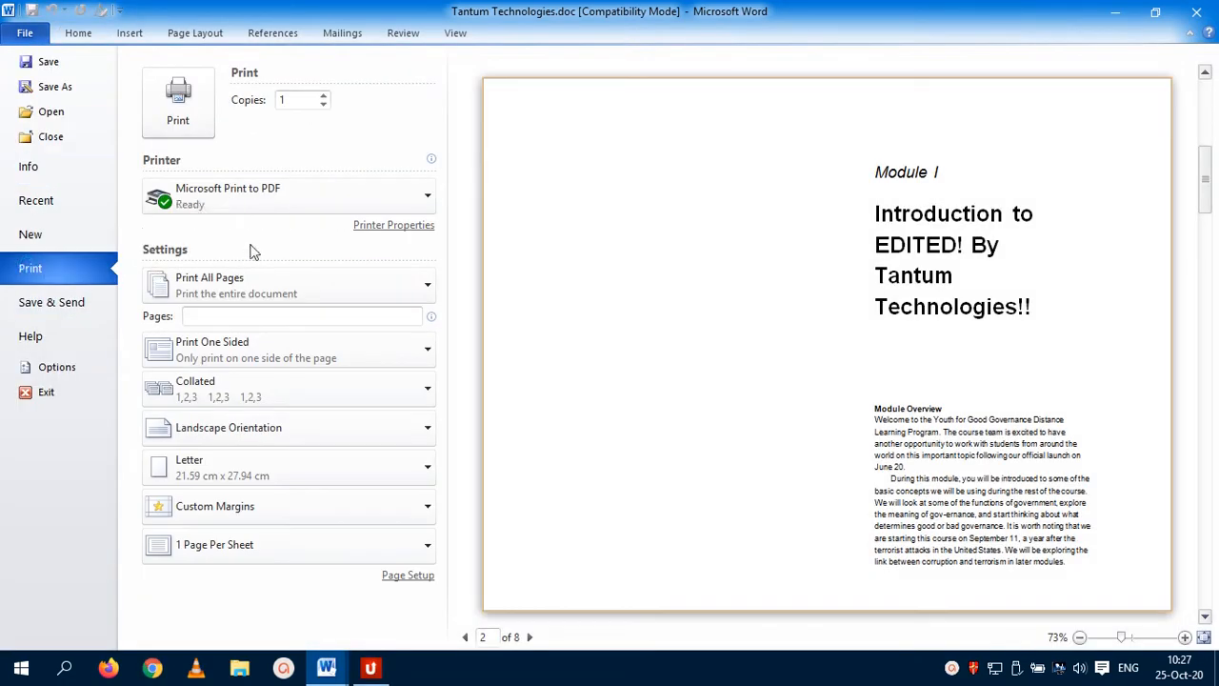
left_click(172, 103)
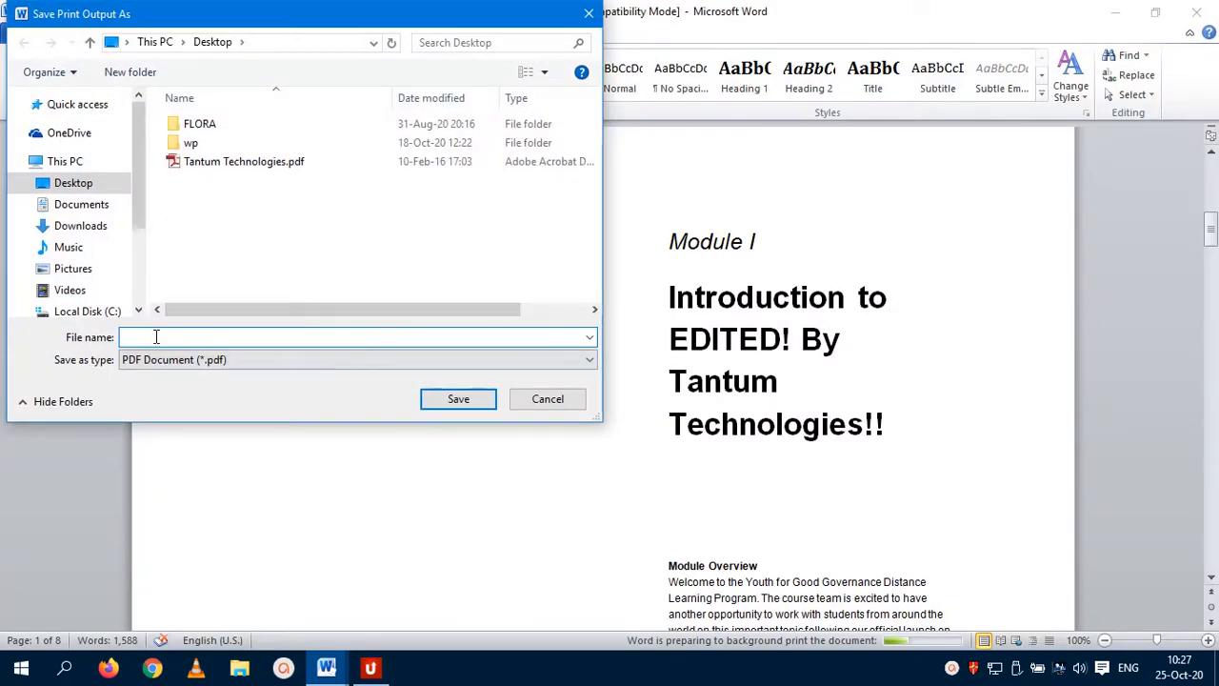
Save the PDF print output on the Desktop as "NEW MODIFIED DOCUMENT"
type("NEW")
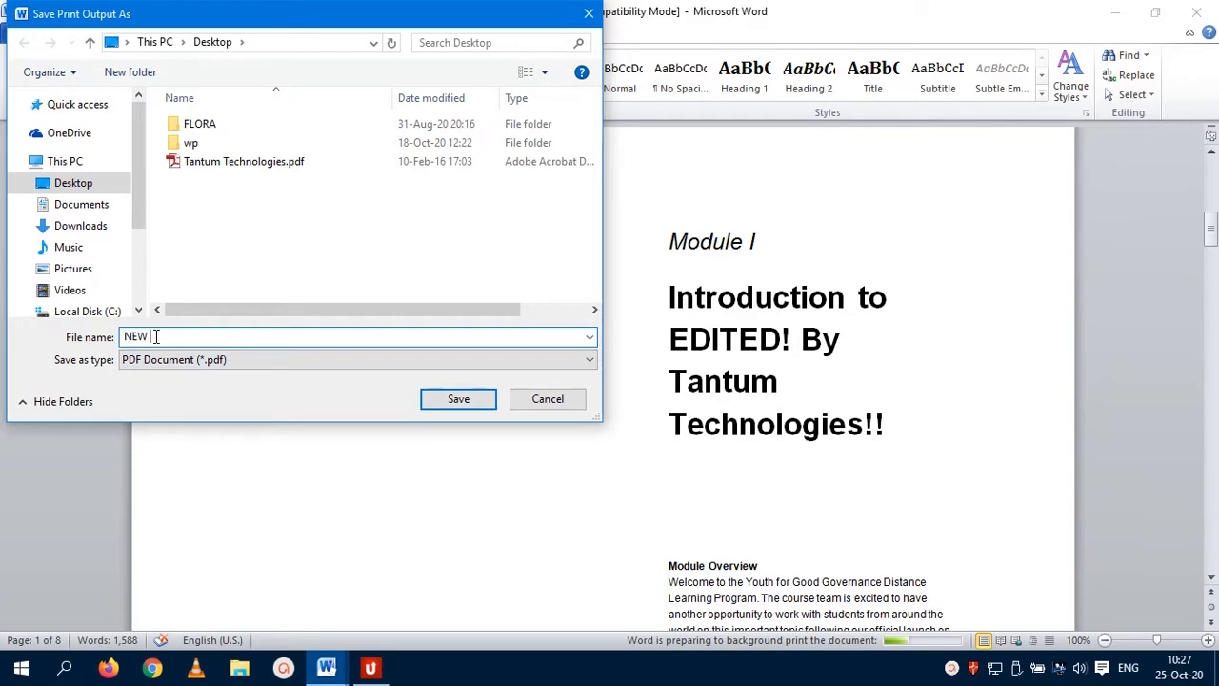
type(" Converted Document")
key("BackSpace")
key("BackSpace")
key("BackSpace")
key("BackSpace")
key("BackSpace")
key("BackSpace")
key("BackSpace")
key("BackSpace")
key("BackSpace")
key("BackSpace")
key("BackSpace")
key("BackSpace")
key("BackSpace")
type("EDITTE")
key("BackSpace")
key("BackSpace")
key("BackSpace")
key("BackSpace")
type("MOD")
key("BackSpace")
key("BackSpace")
type("DOCUMENT")
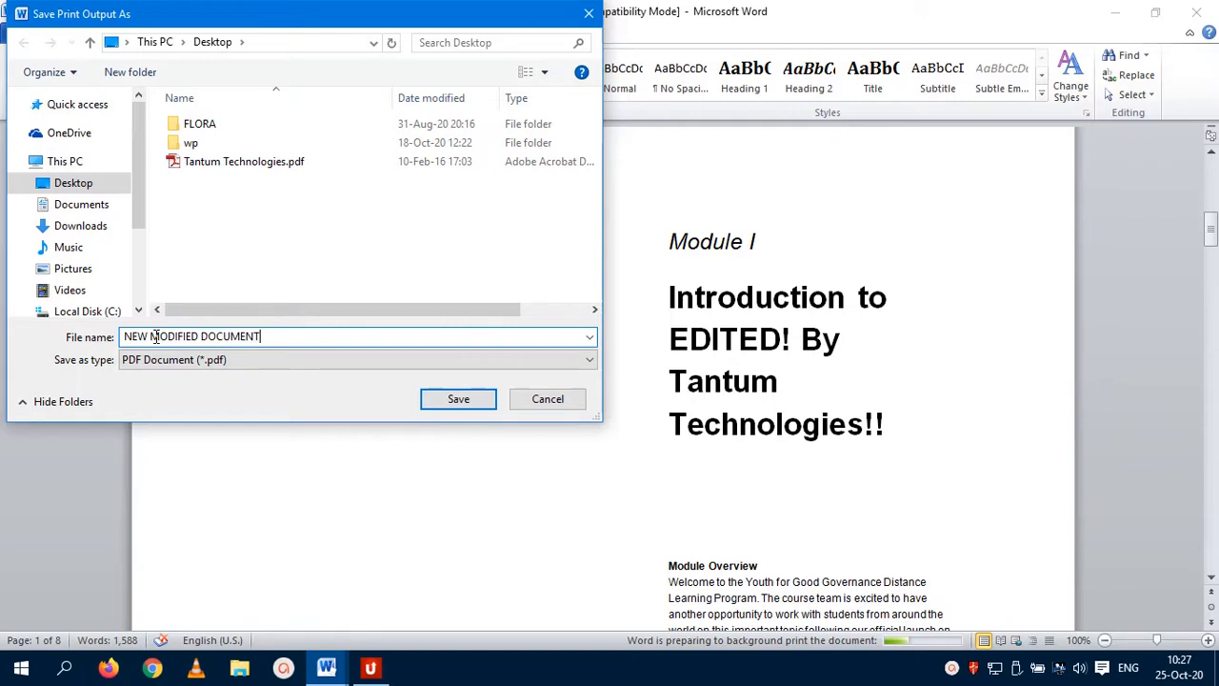
left_click(441, 398)
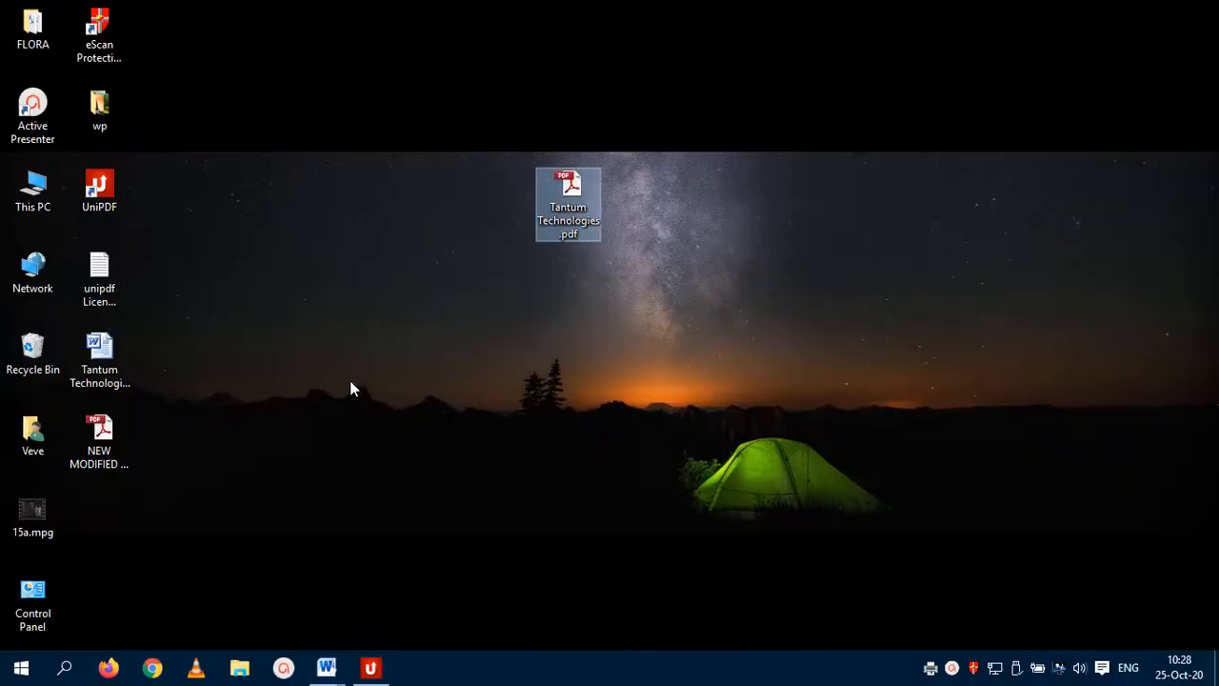
Place the NEW MODIFIED DOCUMENT PDF beside the original PDF on the desktop and open it
left_click_drag(118, 434, 754, 198)
double_click(771, 206)
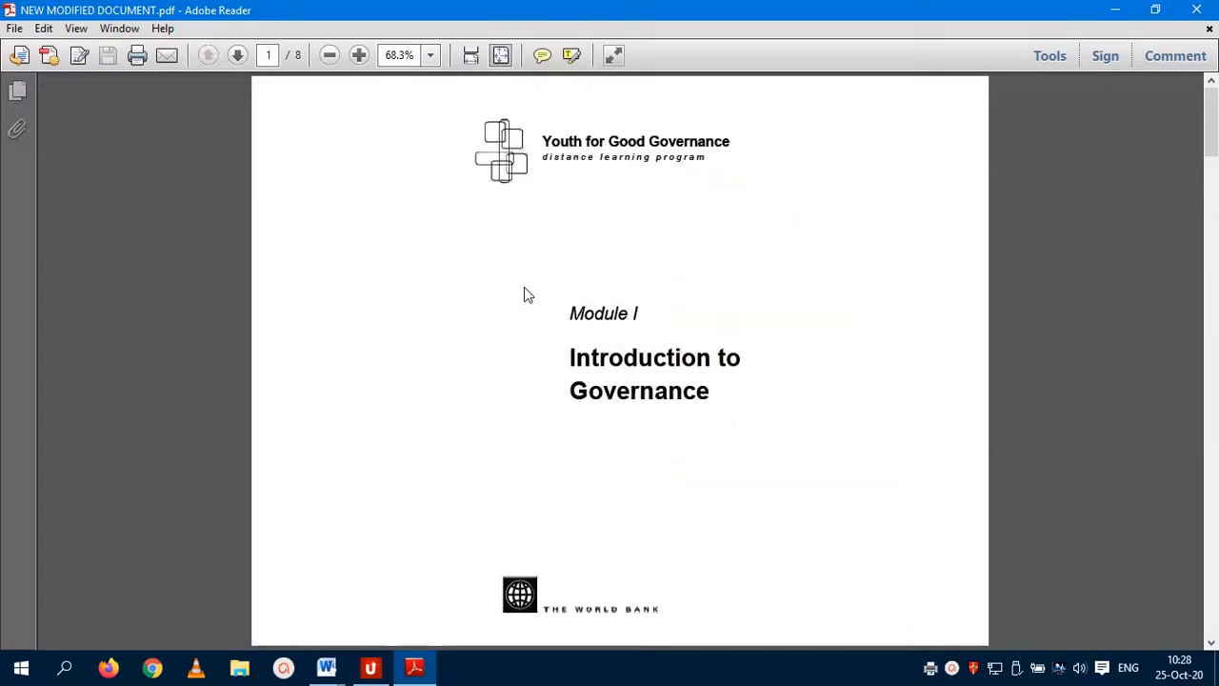
Check the edited heading on page 2 of the new PDF and switch back to UniPDF
scroll(524, 290, "down", 3)
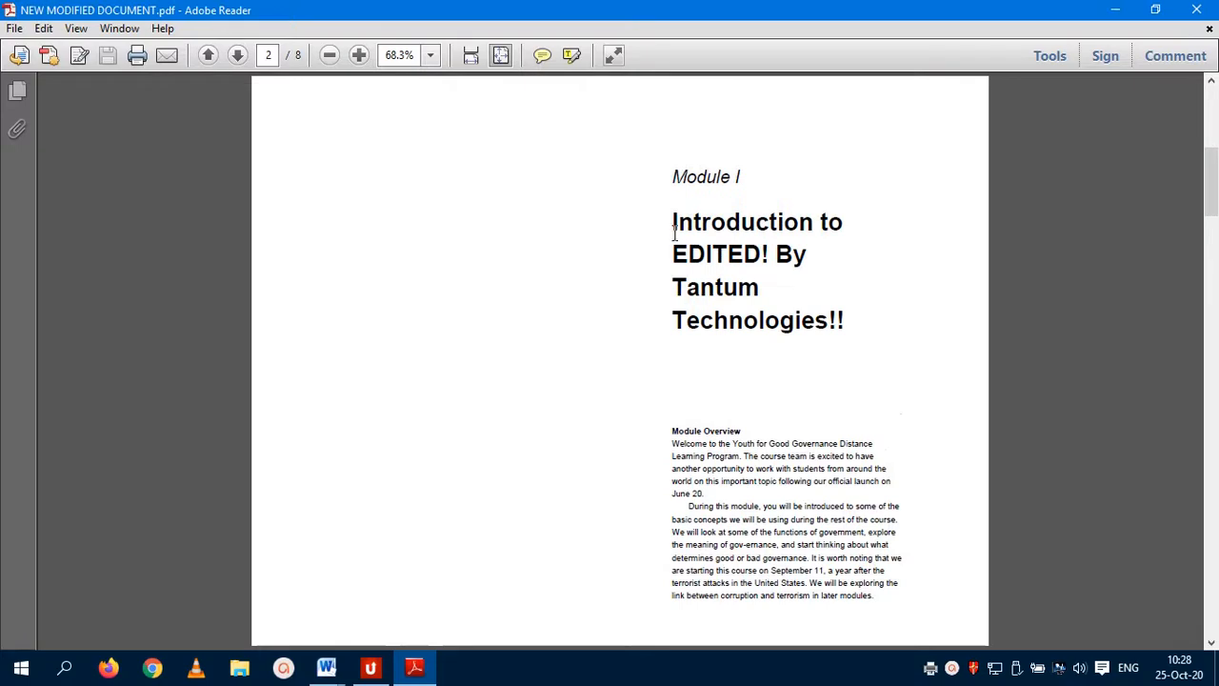
left_click_drag(674, 204, 775, 299)
left_click(850, 321)
left_click(375, 664)
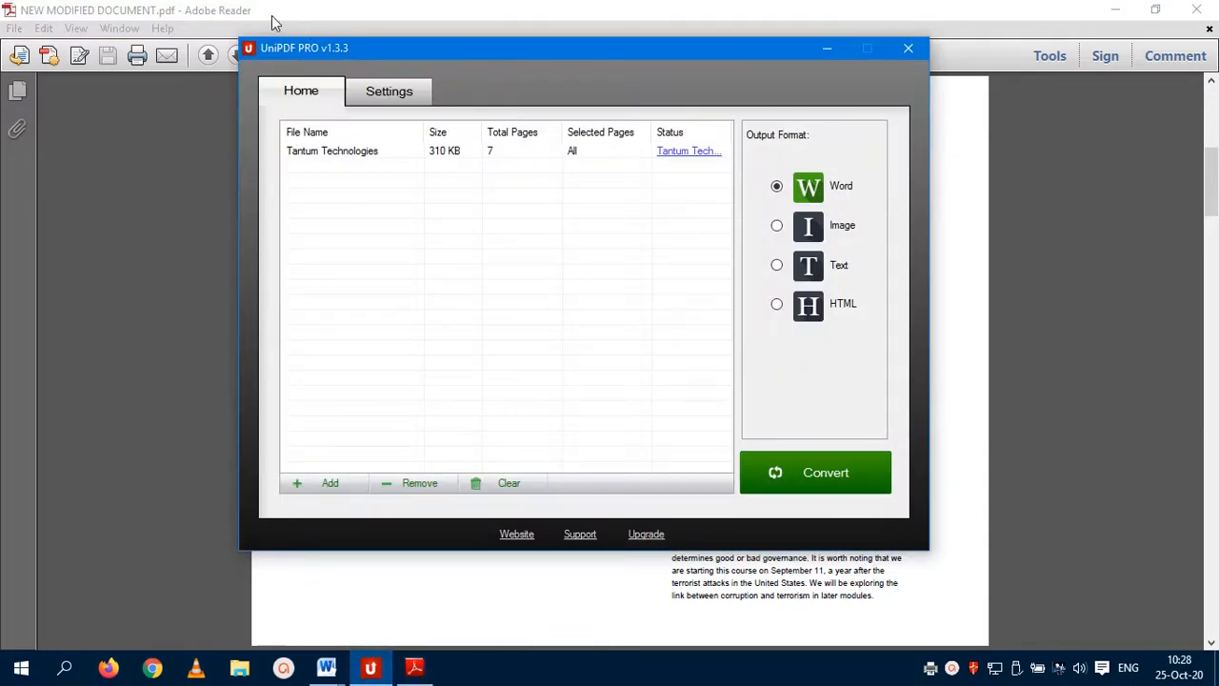